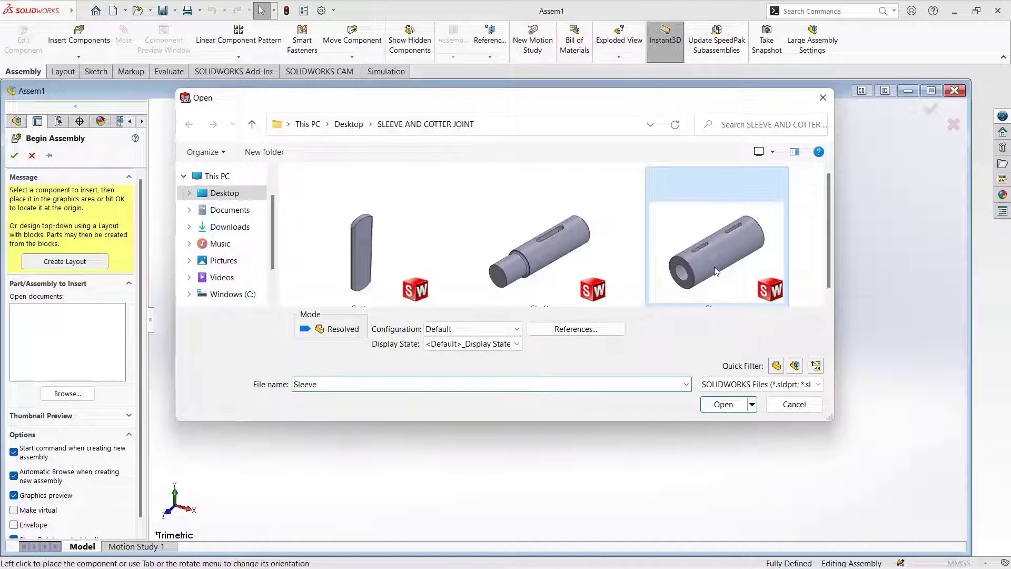
# Place the Sleeve part as the assembly's first component and insert the Shaft part beside it.
pyautogui.click(725, 405)
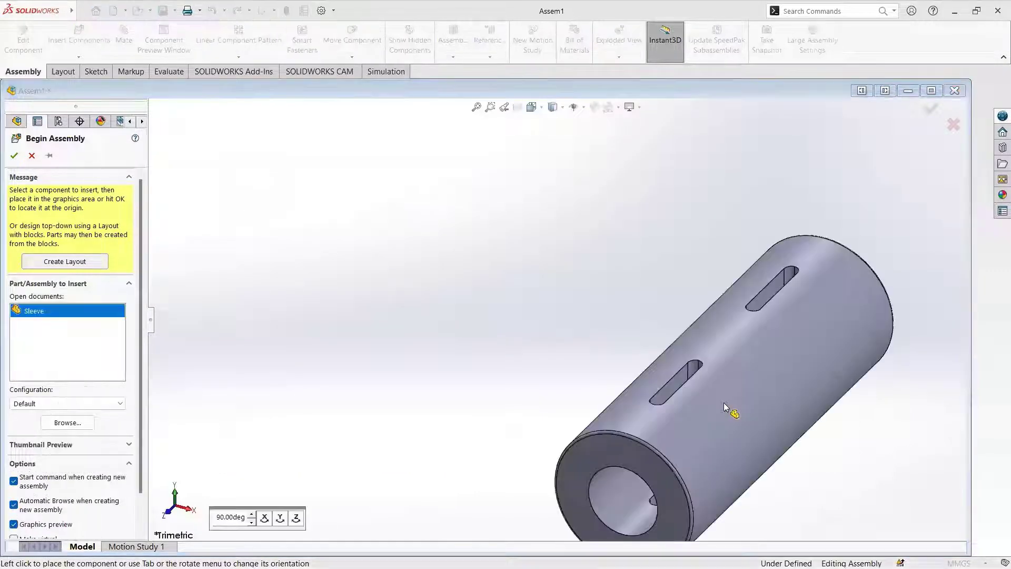
pyautogui.click(542, 339)
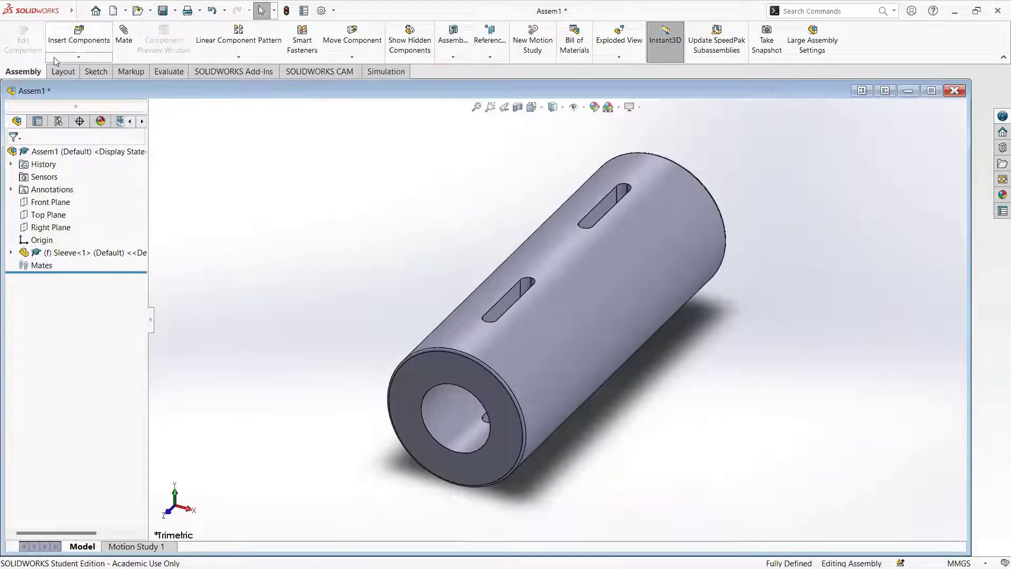
pyautogui.click(80, 43)
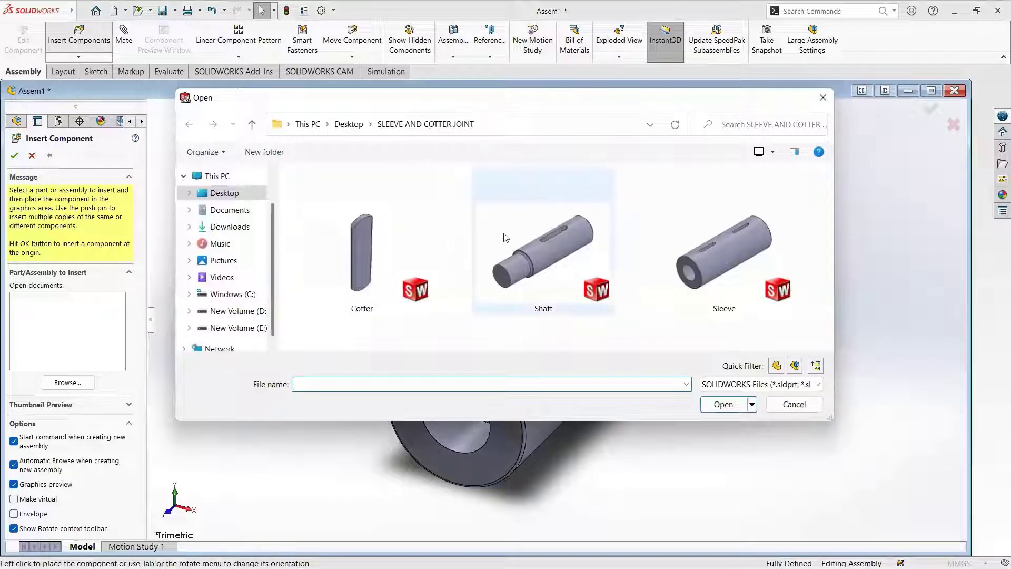
pyautogui.click(543, 261)
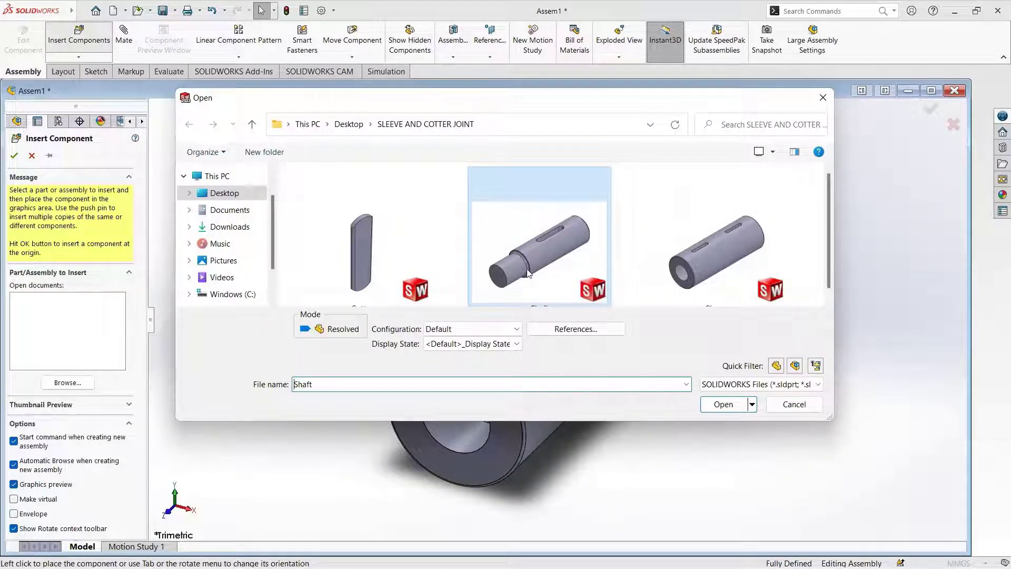
pyautogui.click(717, 405)
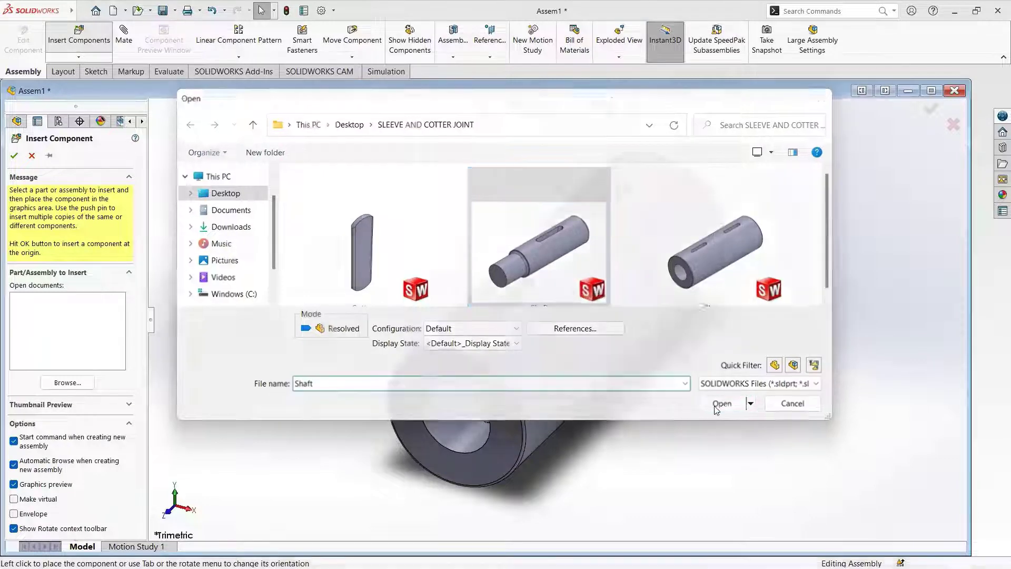
pyautogui.click(311, 317)
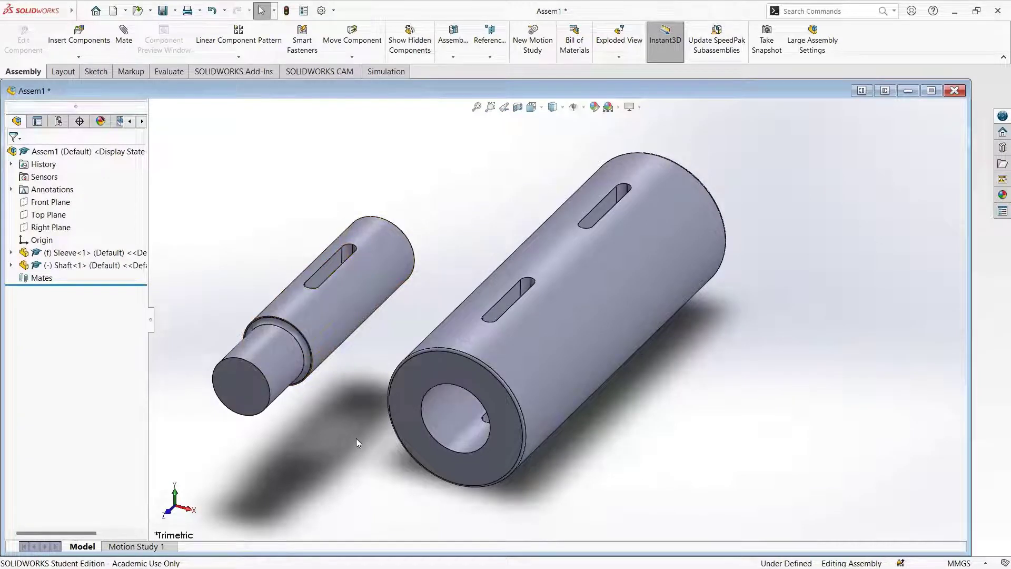
# Add a coincident mate between the flat end face of the shaft's larger-diameter section and the sleeve's Front Plane.
pyautogui.click(125, 42)
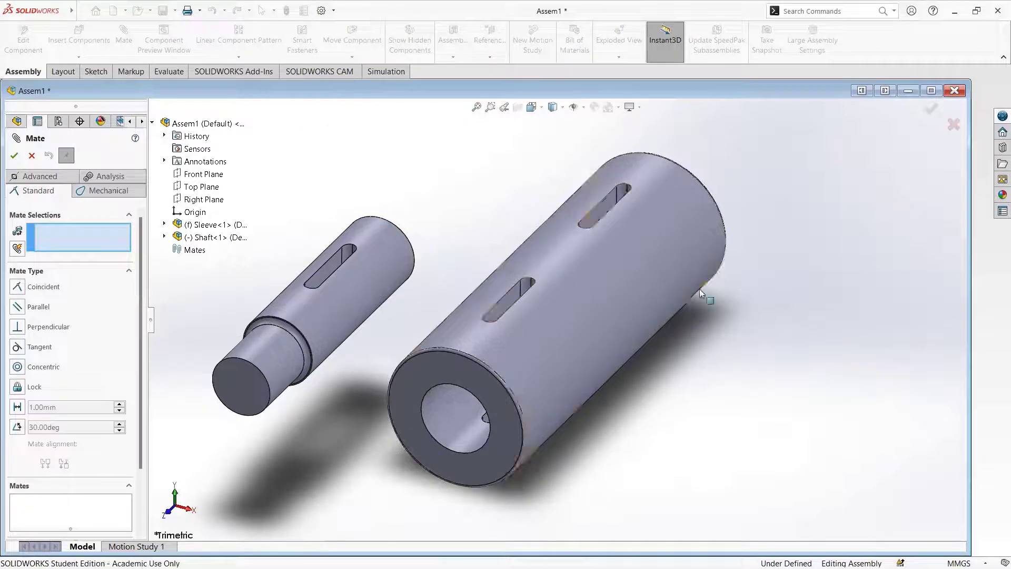
pyautogui.moveTo(768, 271); pyautogui.dragTo(441, 283, button='middle')
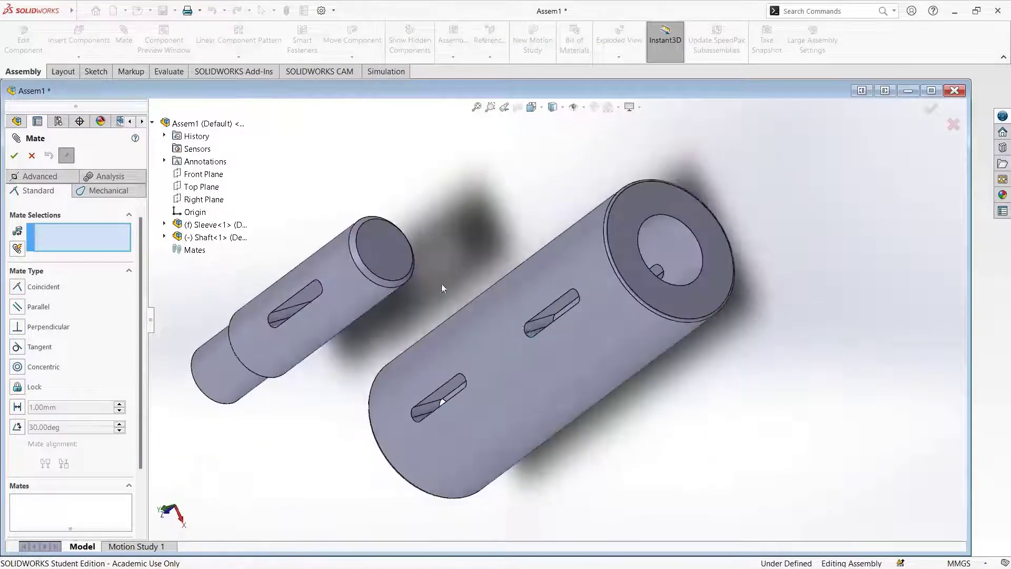
pyautogui.click(380, 261)
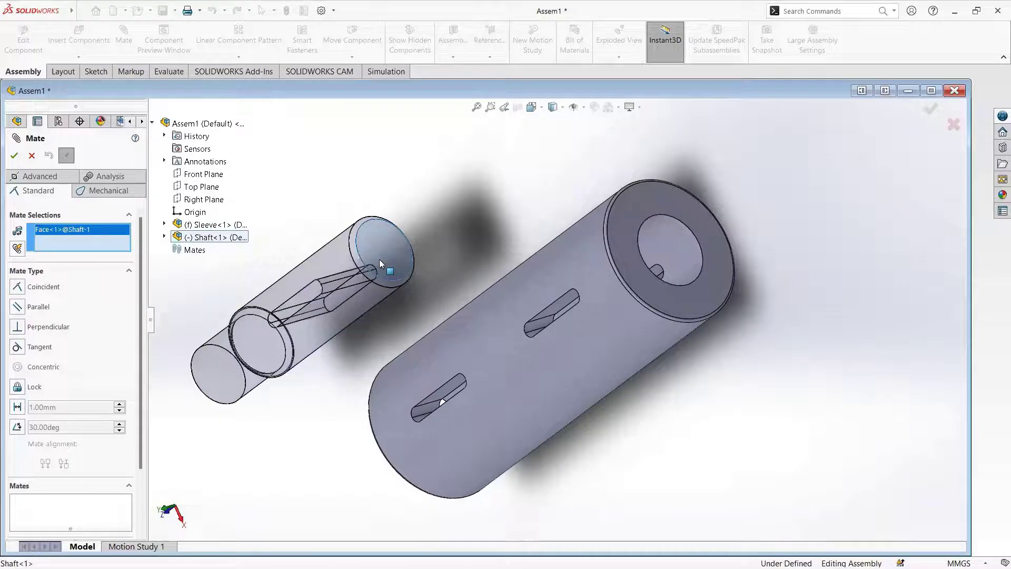
pyautogui.moveTo(291, 460)
pyautogui.mouseDown(button='middle')
pyautogui.moveTo(326, 408)
pyautogui.moveTo(395, 369)
pyautogui.mouseUp(button='middle')
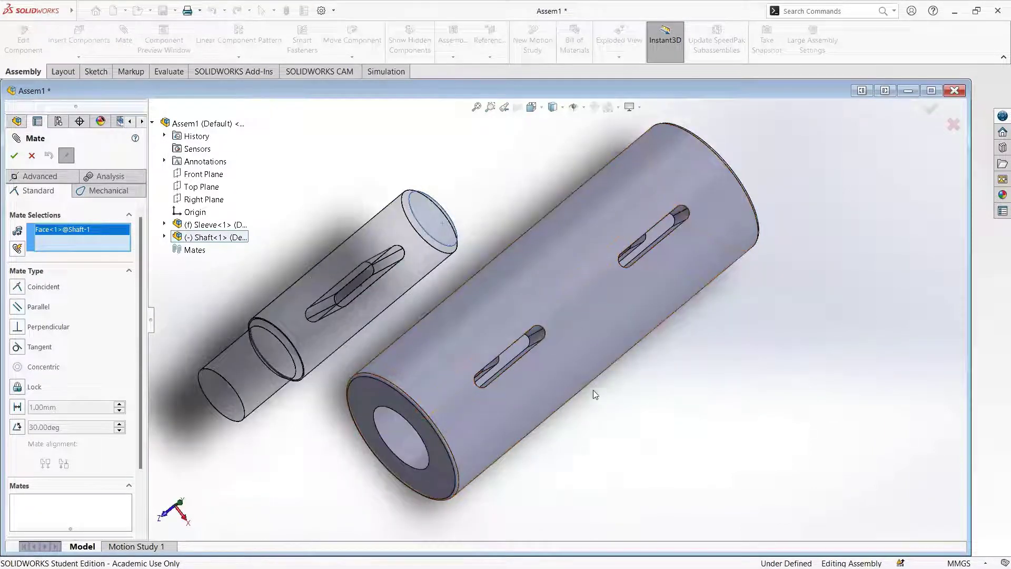
pyautogui.click(165, 225)
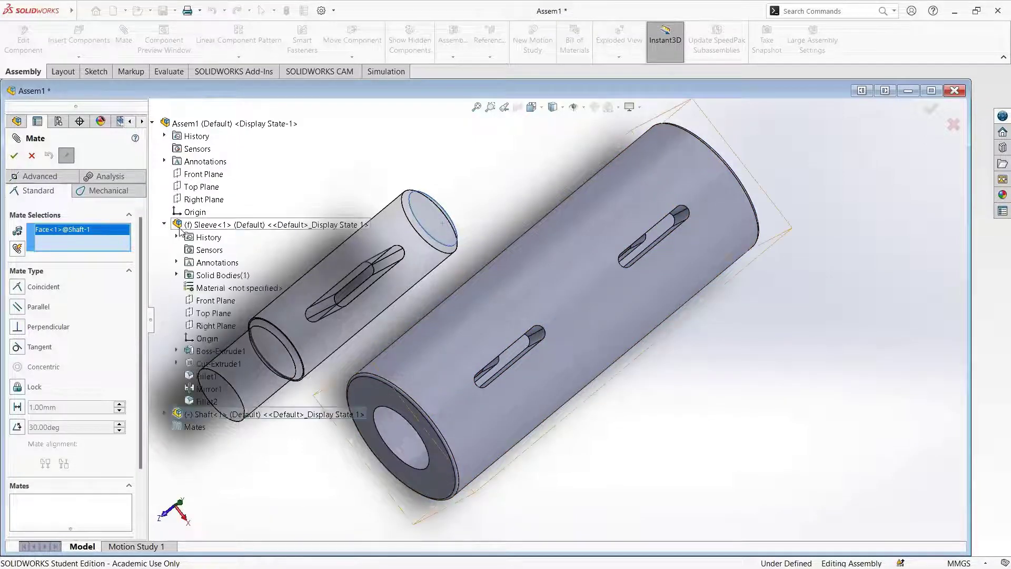
pyautogui.click(208, 307)
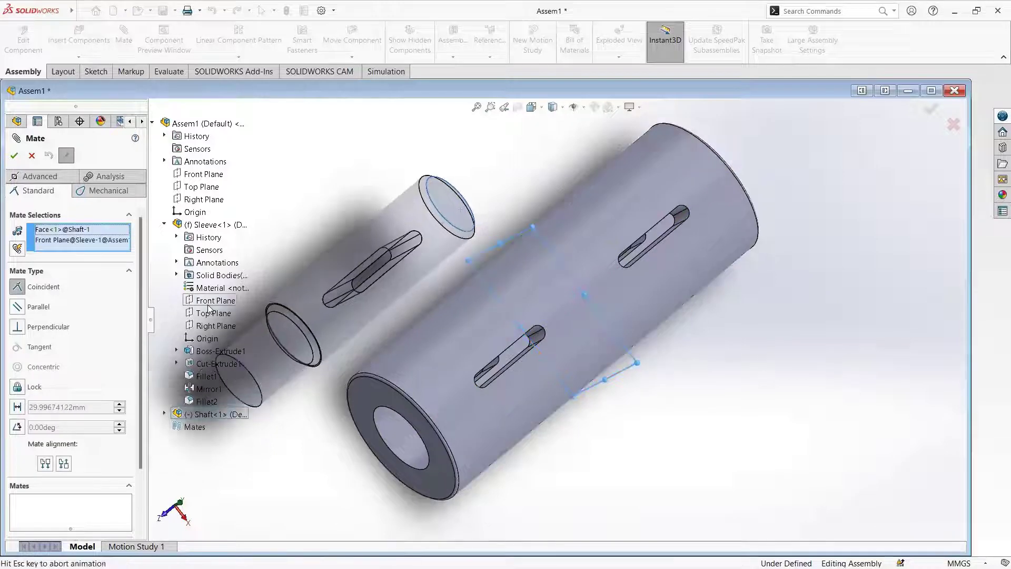
pyautogui.click(533, 107)
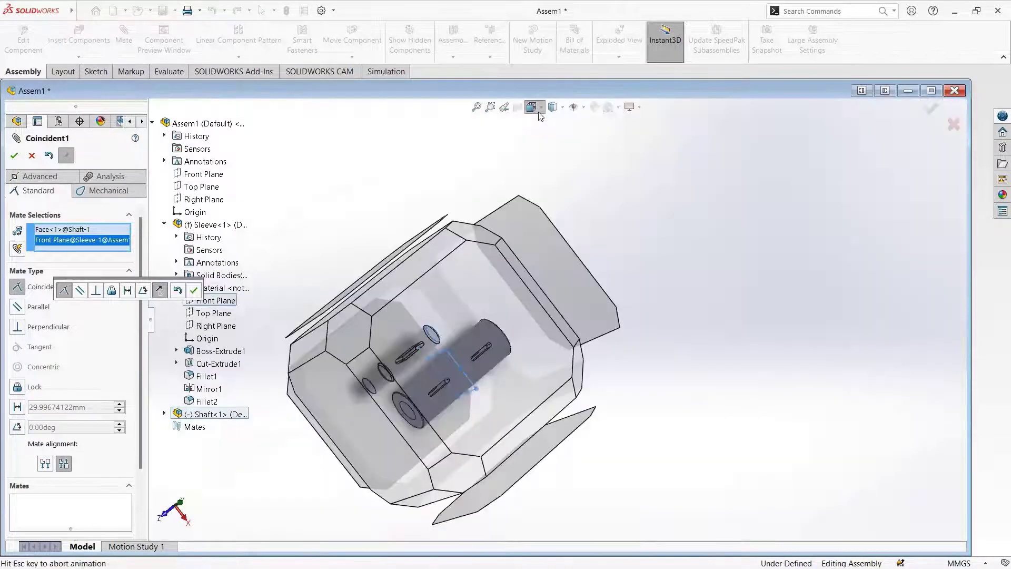
pyautogui.click(548, 138)
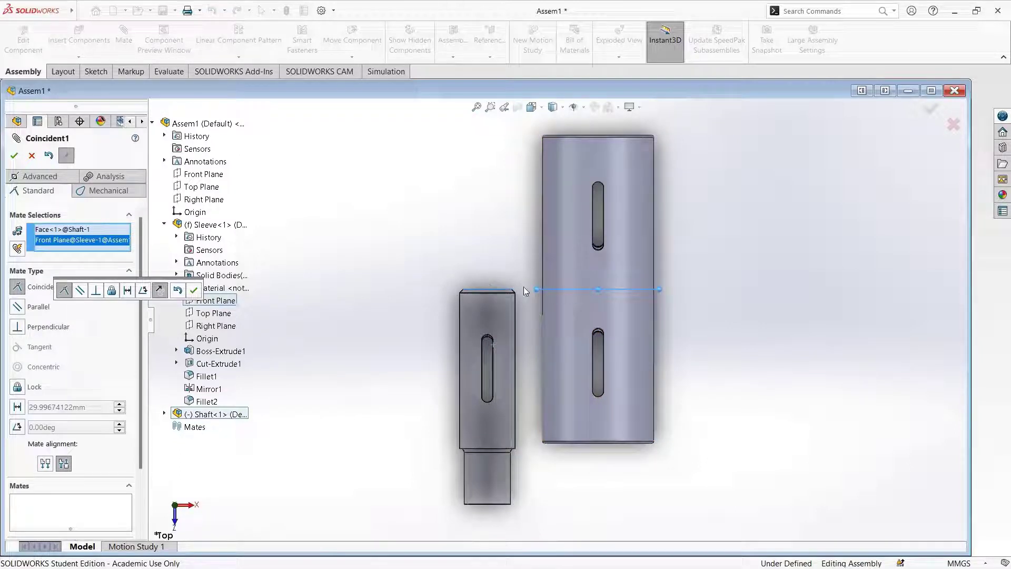
pyautogui.click(193, 291)
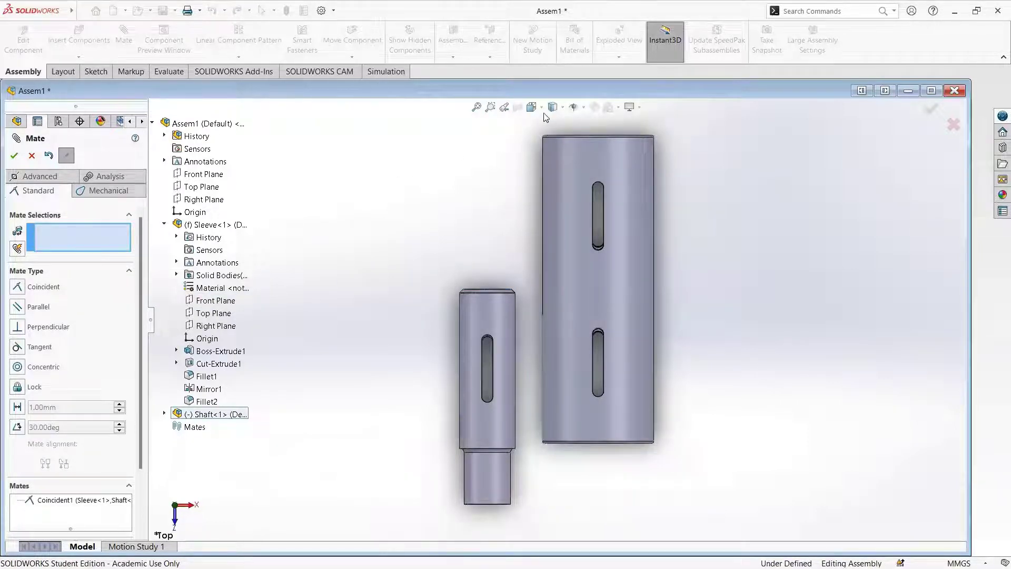
# Add a concentric mate between the shaft's larger cylindrical face and the sleeve's bore, and finish mating.
pyautogui.moveTo(541, 467); pyautogui.dragTo(444, 388, button='middle')
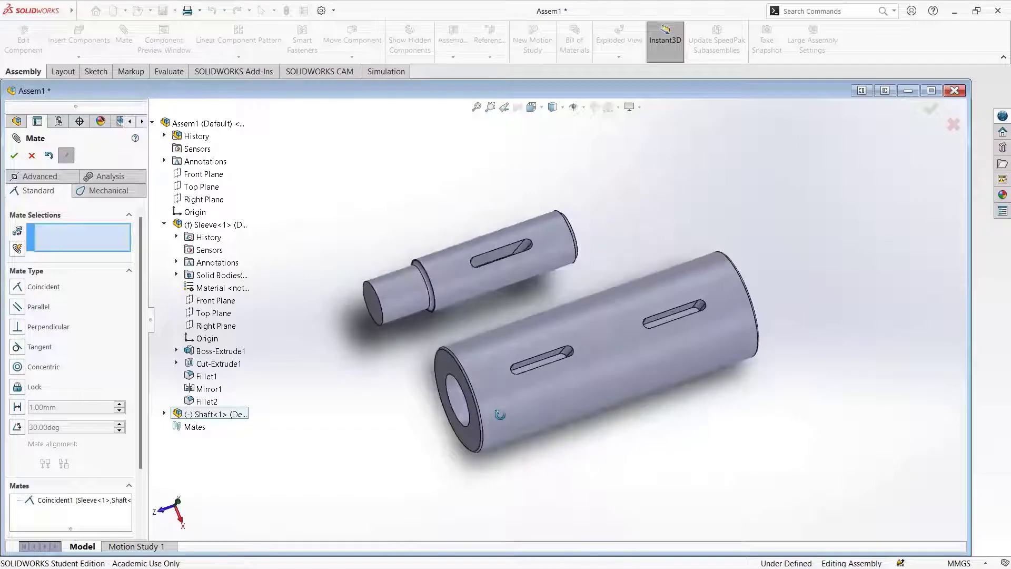
pyautogui.click(18, 368)
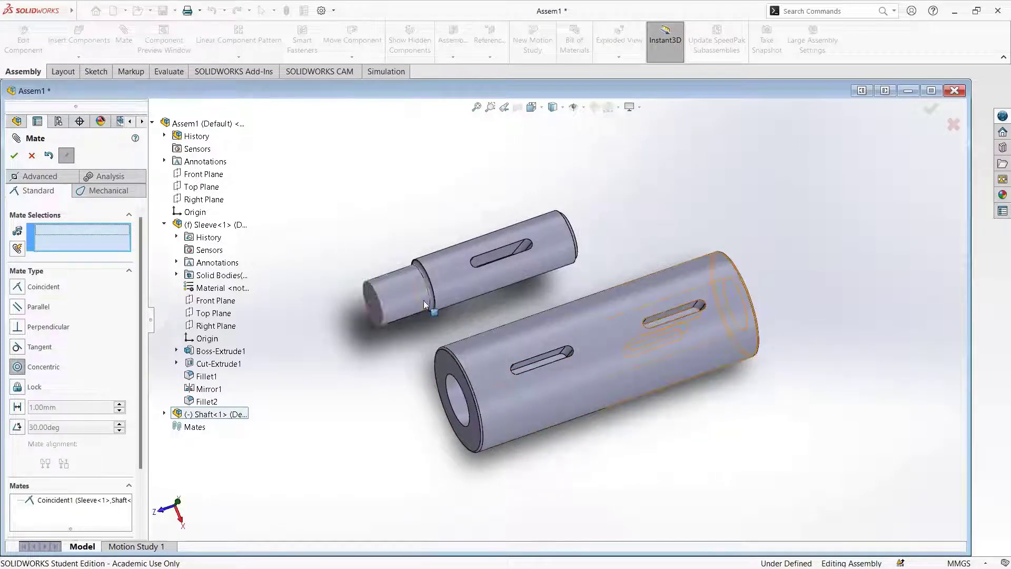
pyautogui.click(443, 274)
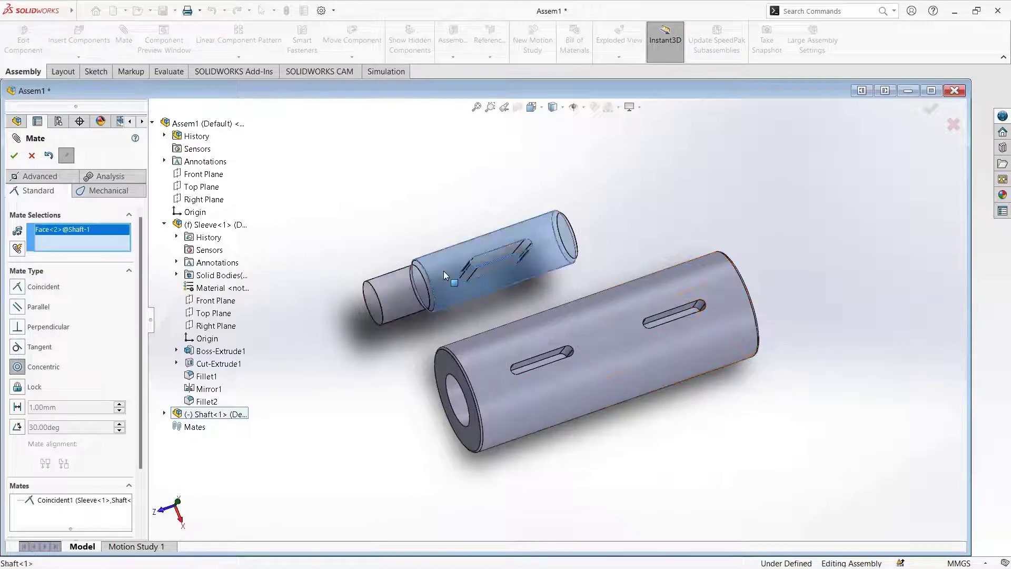
pyautogui.click(453, 394)
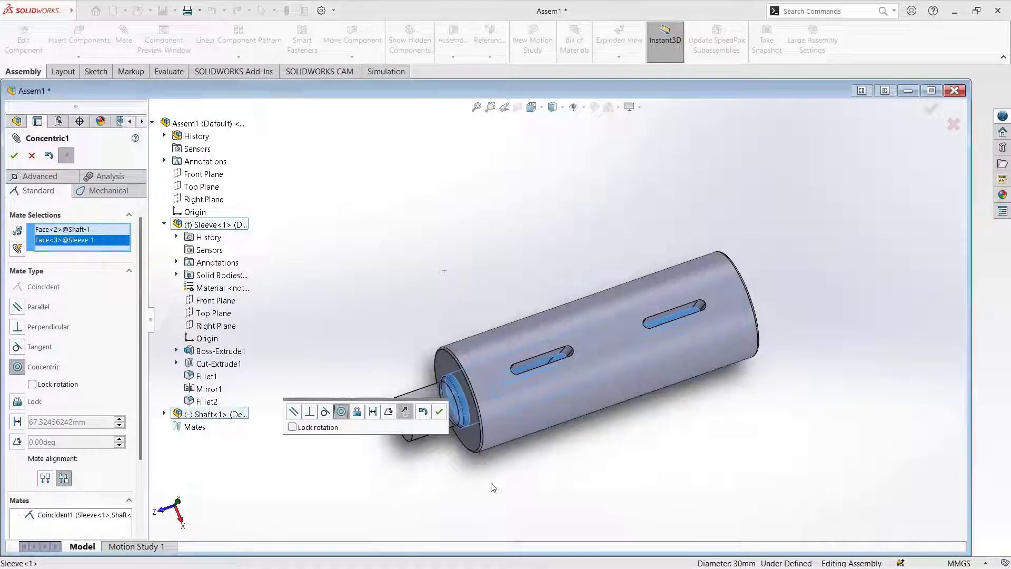
pyautogui.click(435, 414)
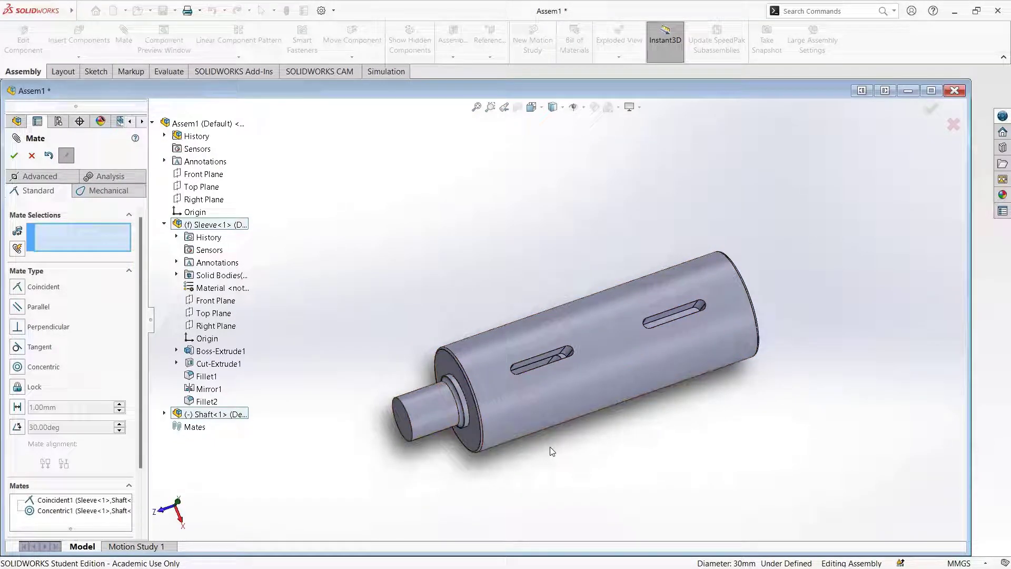
pyautogui.moveTo(594, 206); pyautogui.dragTo(573, 226, button='middle')
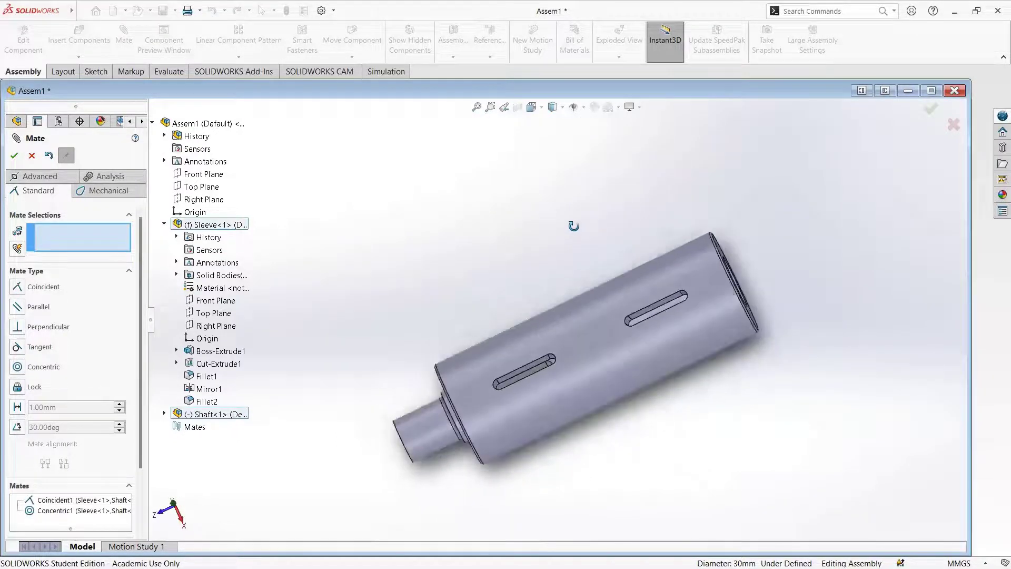
pyautogui.click(541, 108)
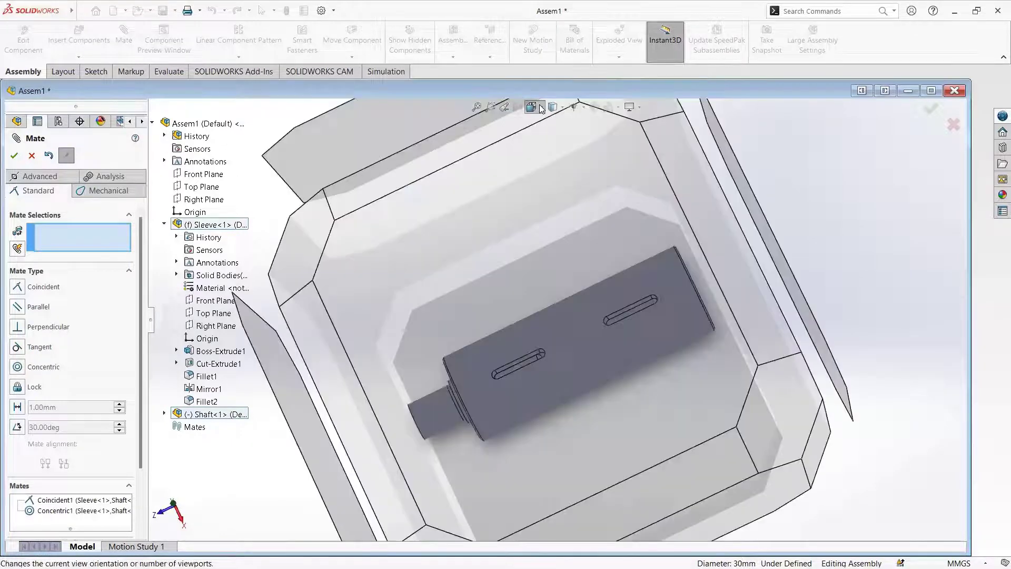
pyautogui.click(590, 137)
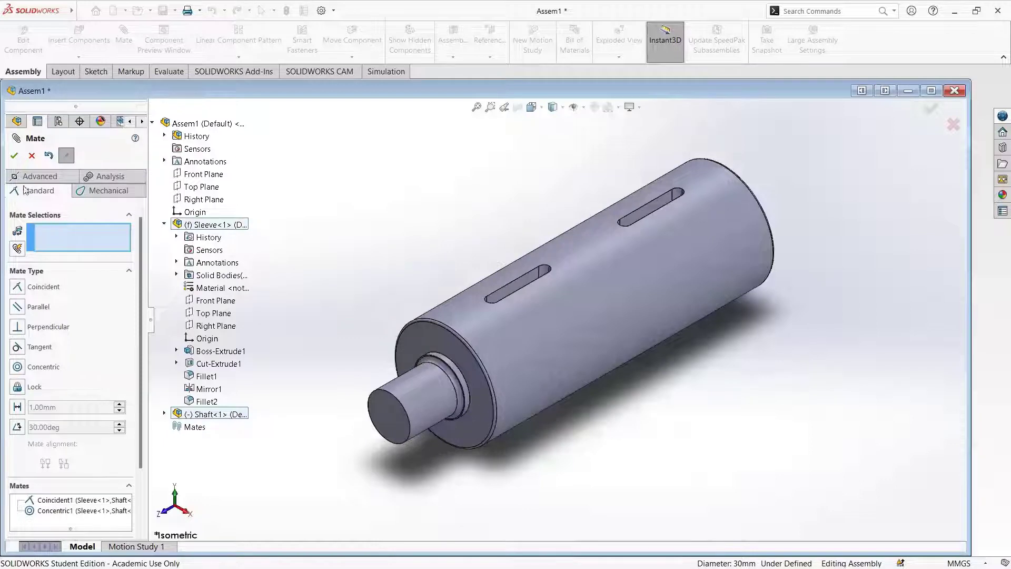
pyautogui.click(14, 155)
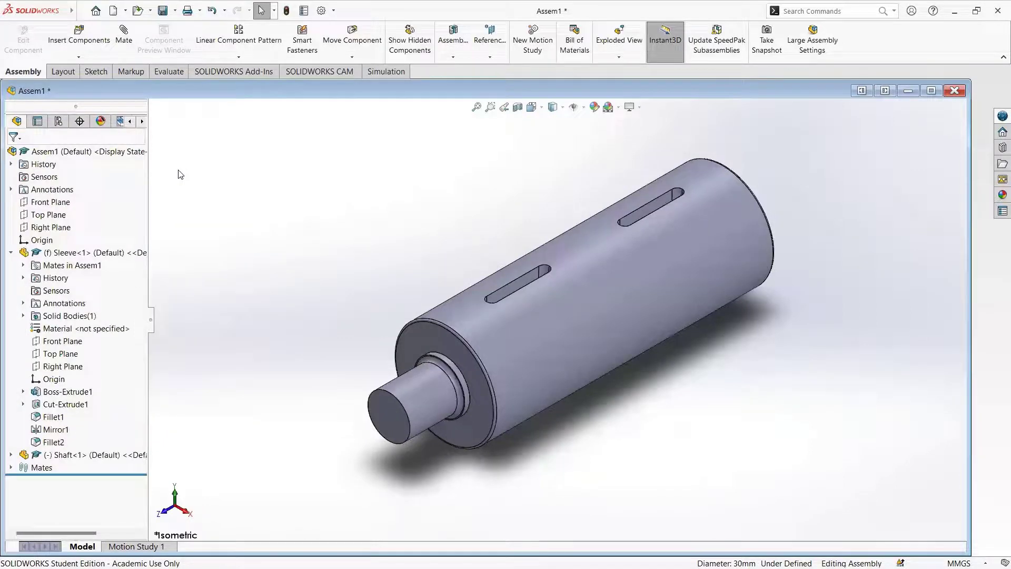
# Insert the Cotter part into the assembly, placing it beside the shaft end of the sleeve.
pyautogui.click(67, 43)
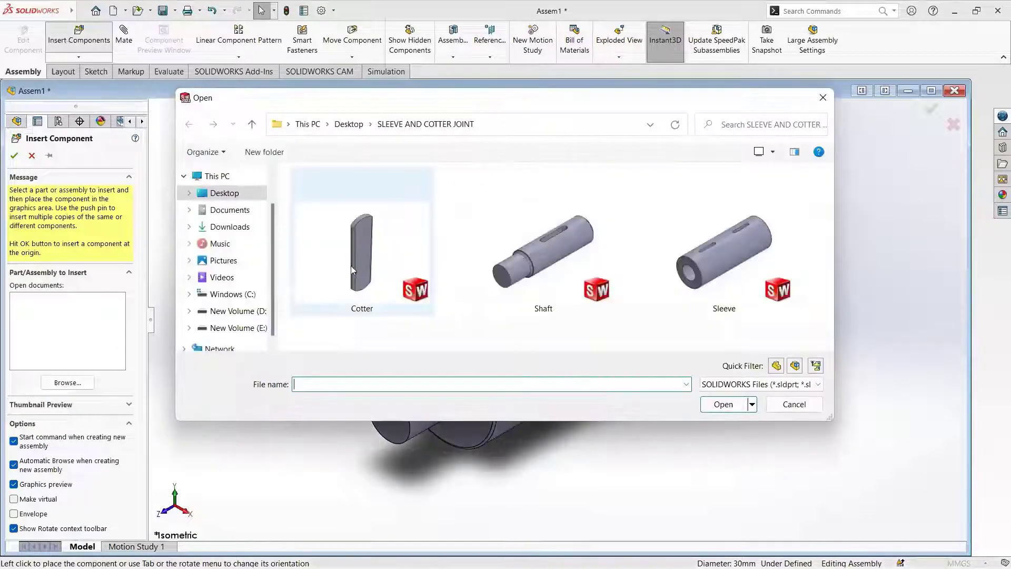
pyautogui.click(351, 269)
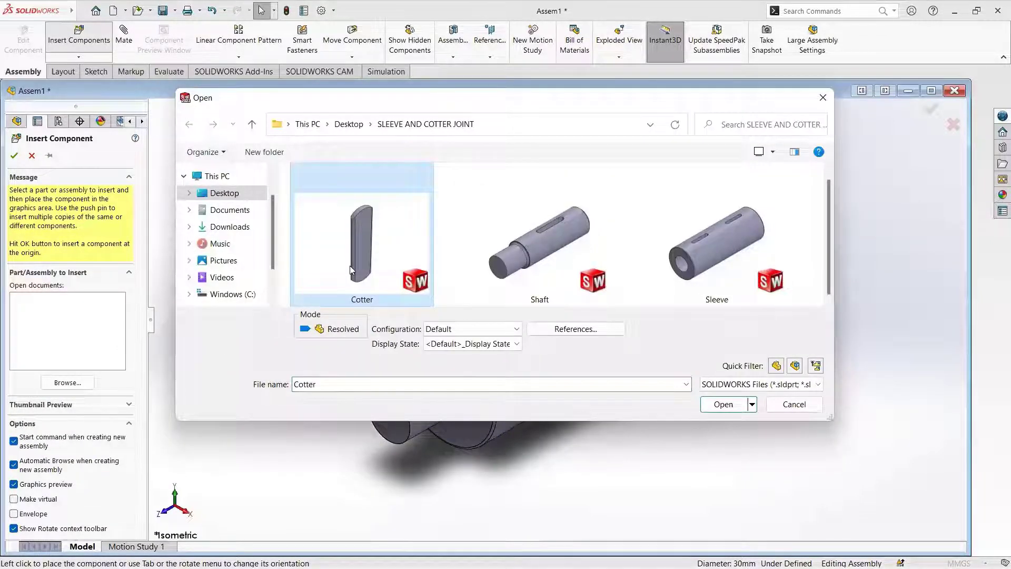
pyautogui.click(711, 408)
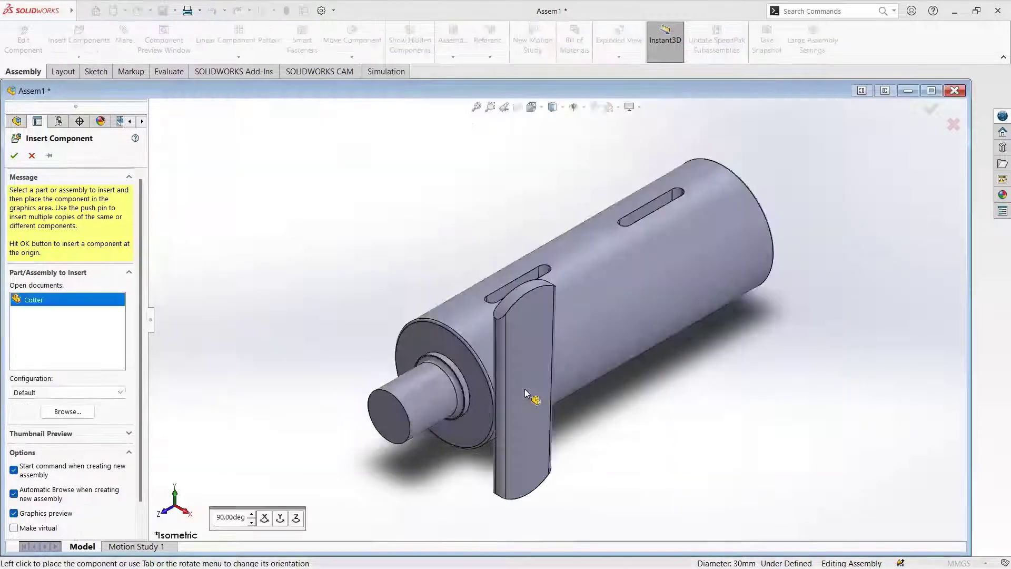
pyautogui.click(307, 278)
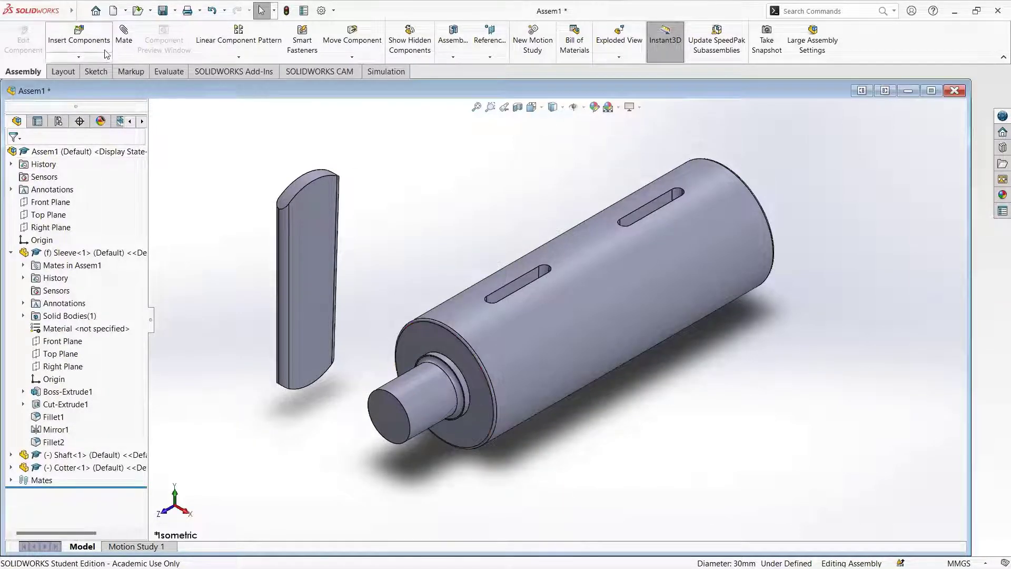
# Add a coincident mate between the sleeve's Top Plane and the cotter's Top Plane.
pyautogui.click(125, 42)
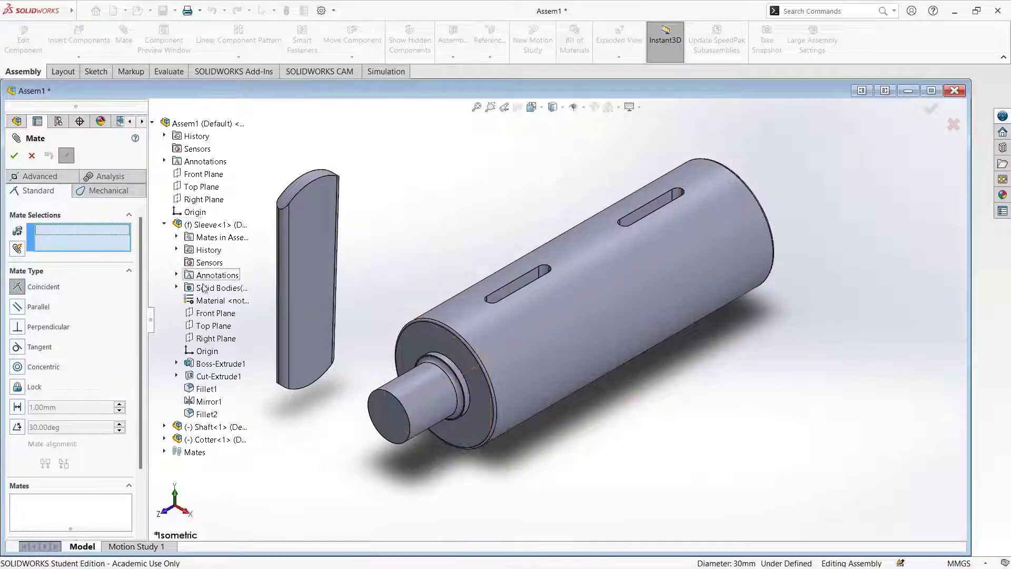
pyautogui.click(208, 326)
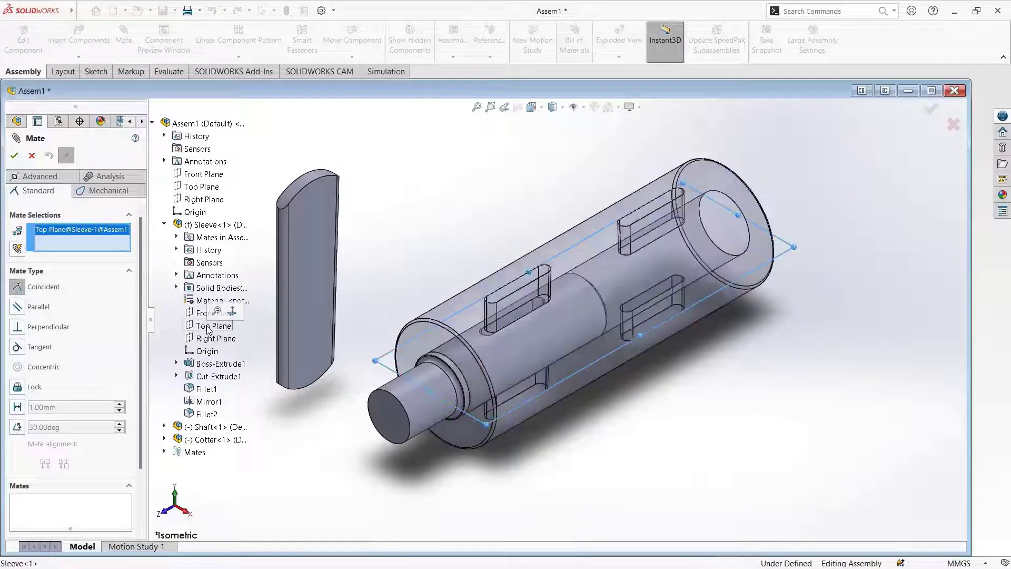
pyautogui.click(165, 439)
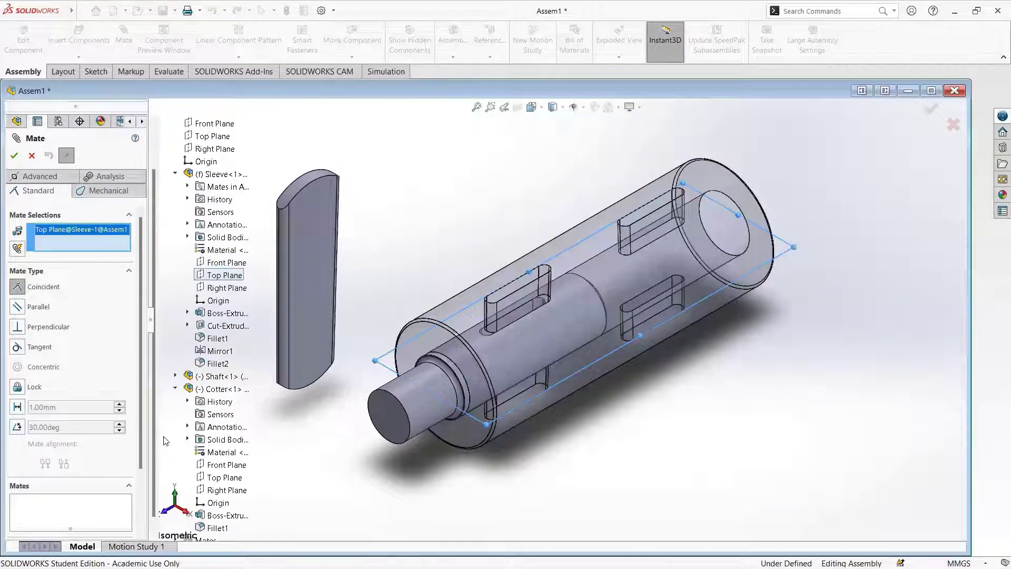
pyautogui.click(211, 478)
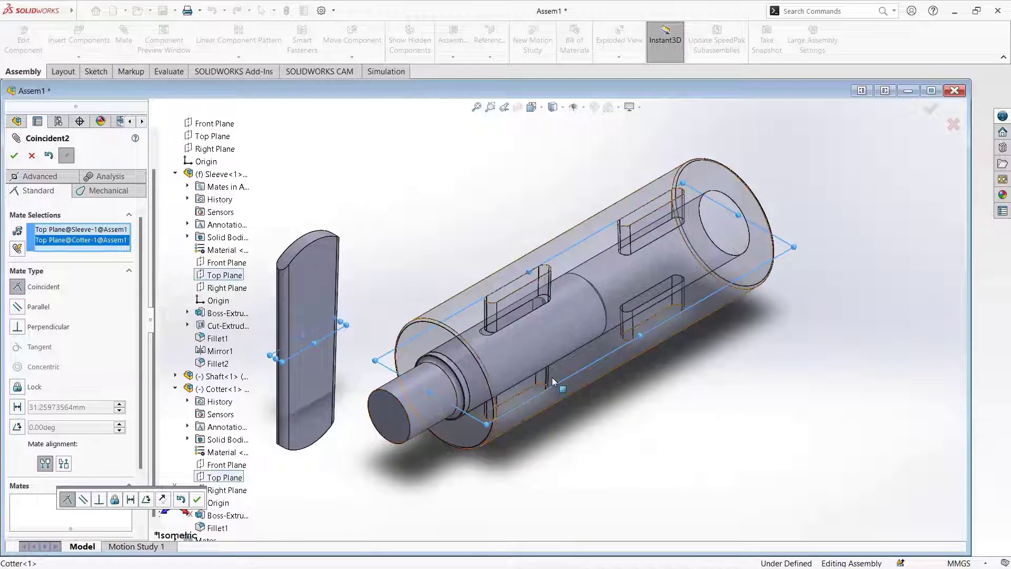
pyautogui.click(197, 500)
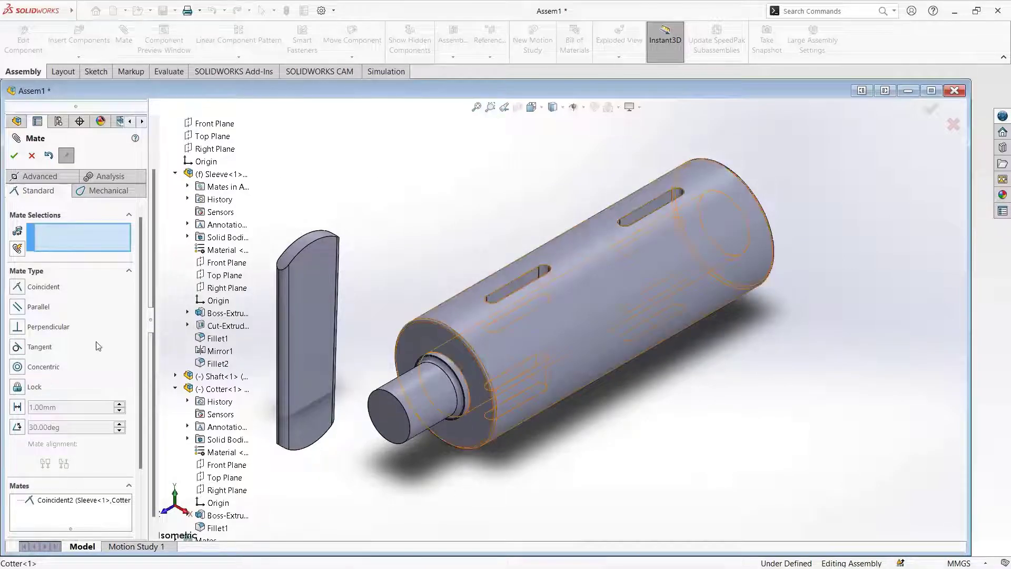
# Add a coincident mate between the cotter's long side edge and the matching edge inside the sleeve's slot nearest the shaft, and finish mating.
pyautogui.click(17, 287)
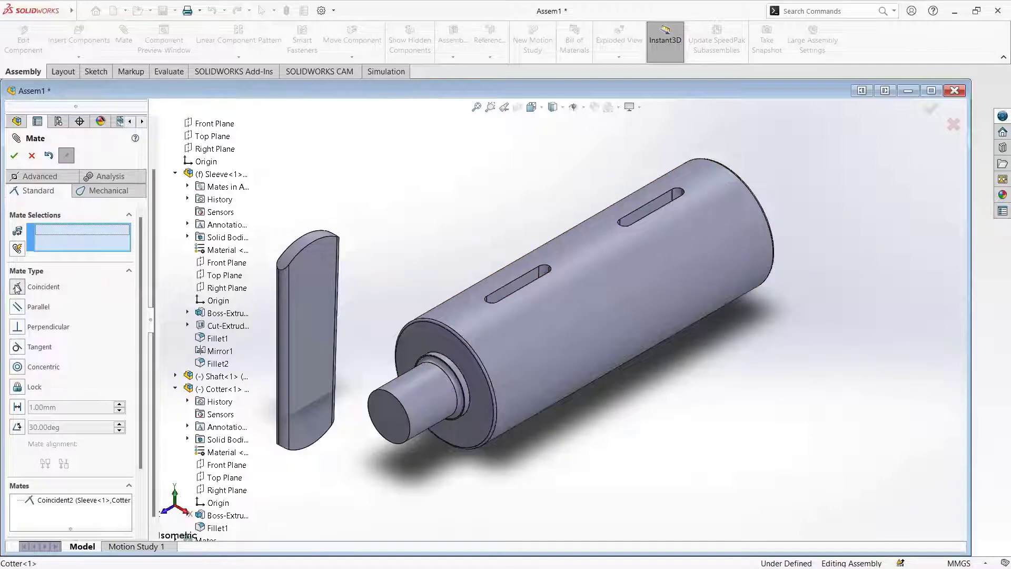
pyautogui.click(279, 325)
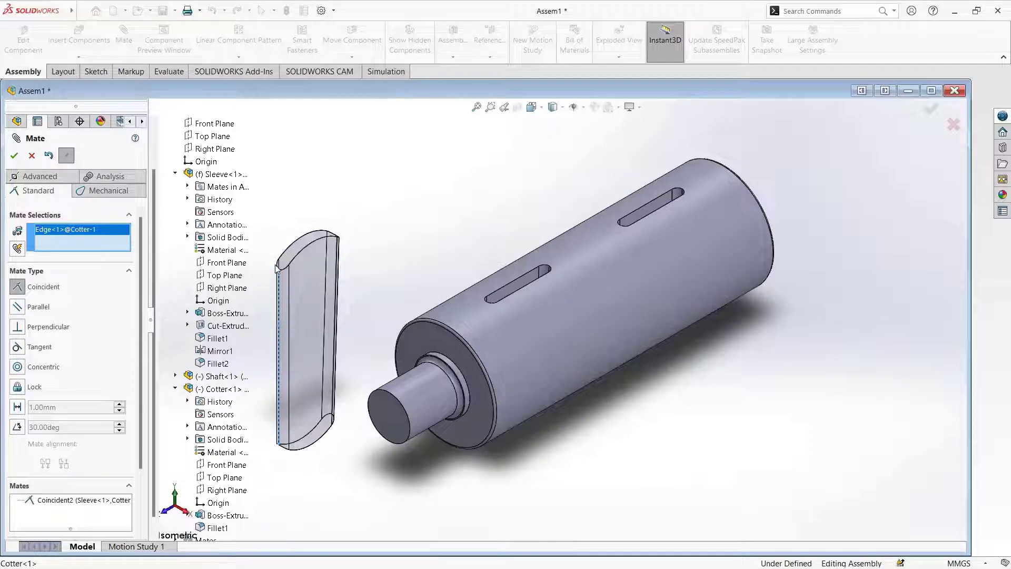
pyautogui.moveTo(833, 388); pyautogui.dragTo(744, 528, button='middle')
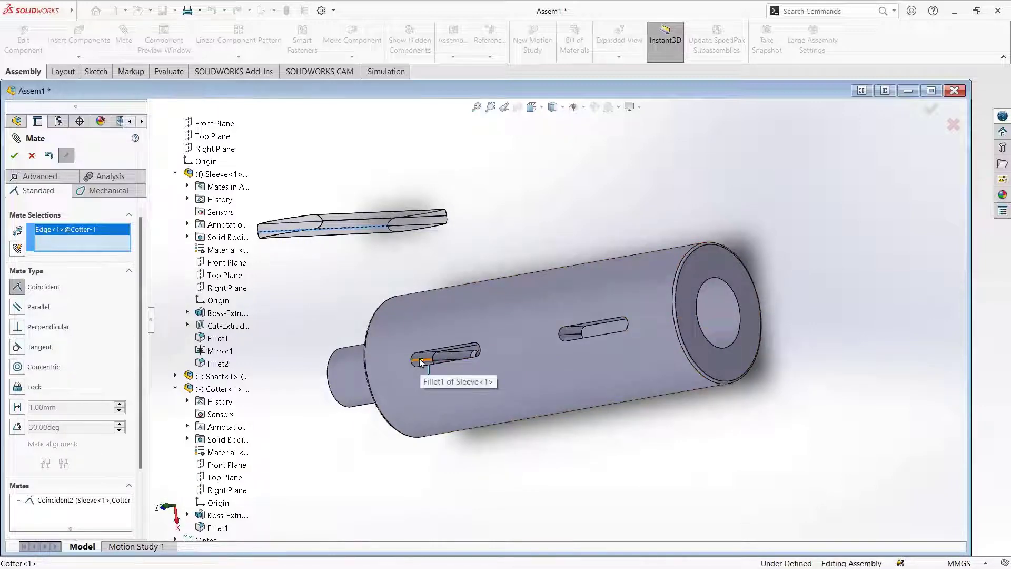
pyautogui.scroll(-3, 421, 362)
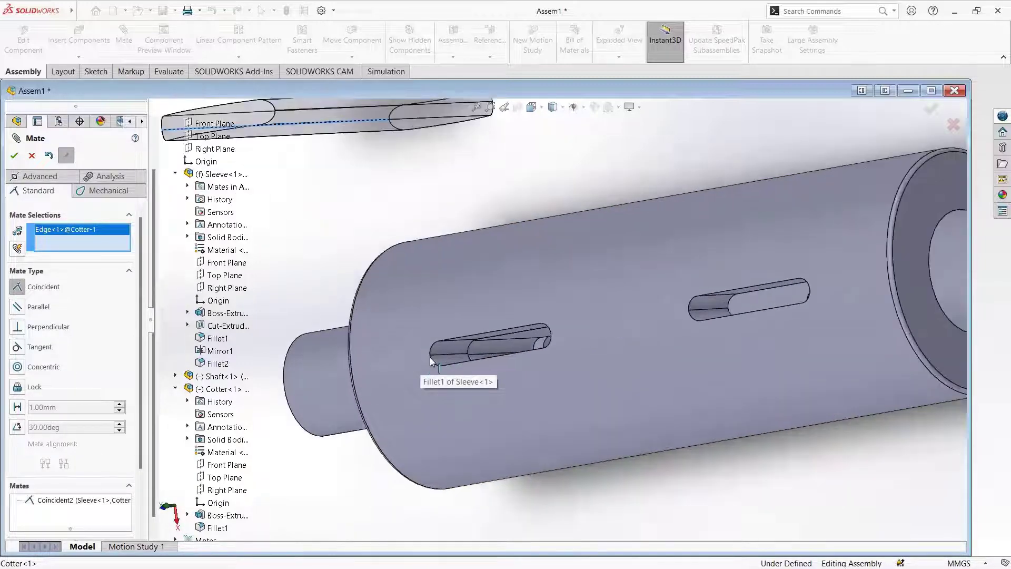
pyautogui.click(440, 356)
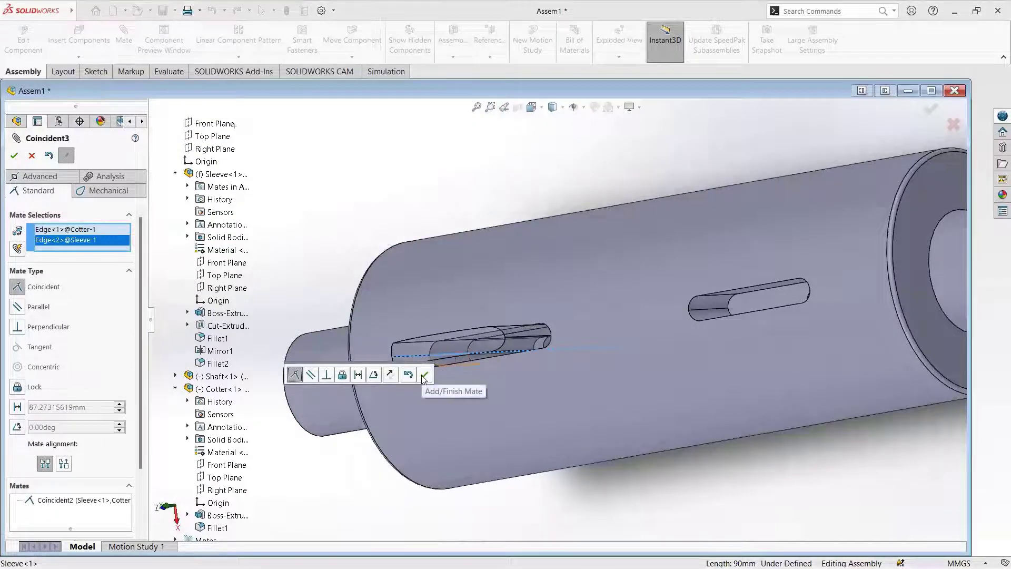
pyautogui.click(424, 375)
pyautogui.moveTo(369, 506); pyautogui.dragTo(420, 340, button='middle')
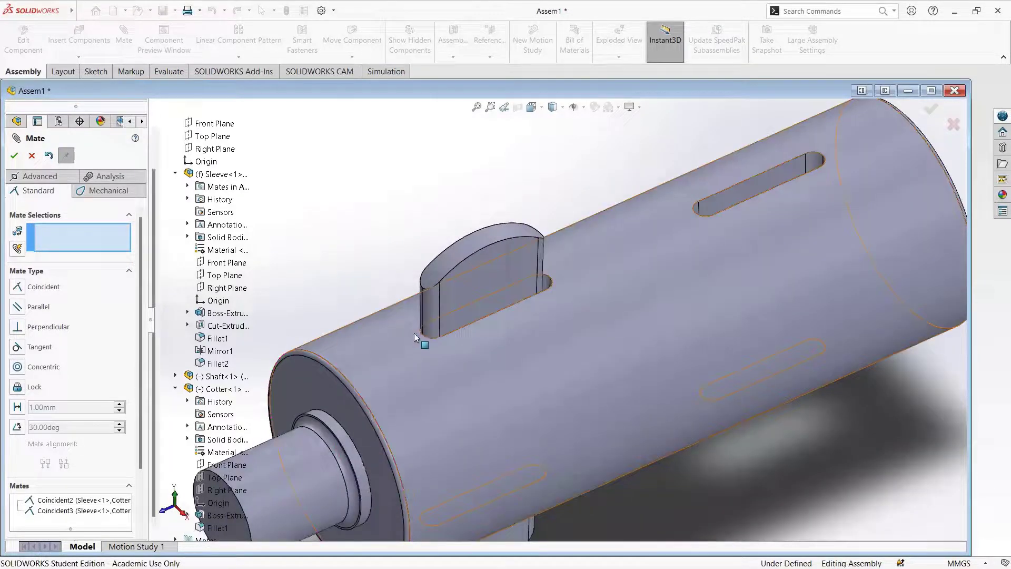
pyautogui.click(477, 107)
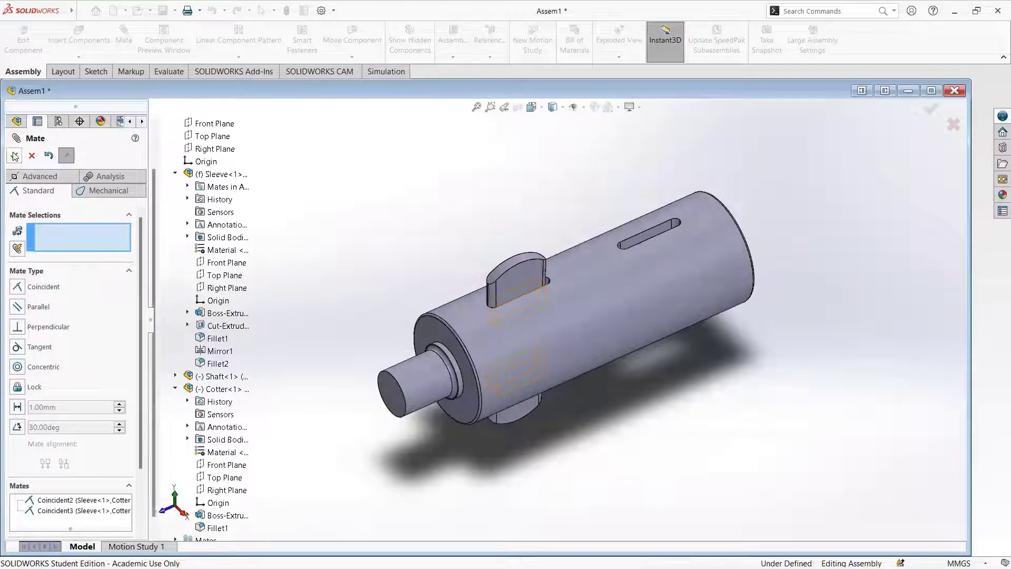
pyautogui.press('Escape')
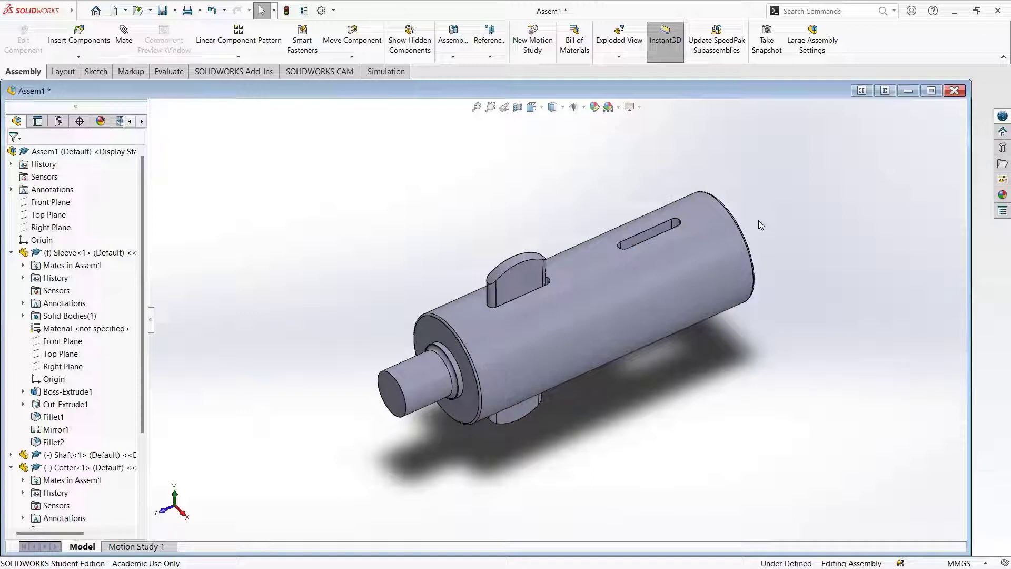
# Mirror the shaft and cotter components about the sleeve's Front Plane.
pyautogui.click(11, 468)
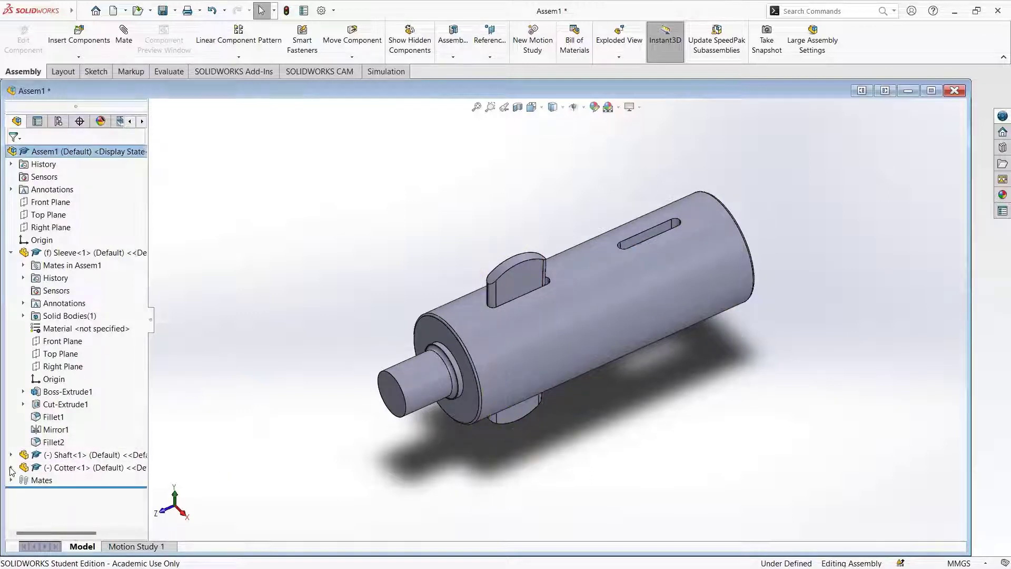
pyautogui.click(10, 253)
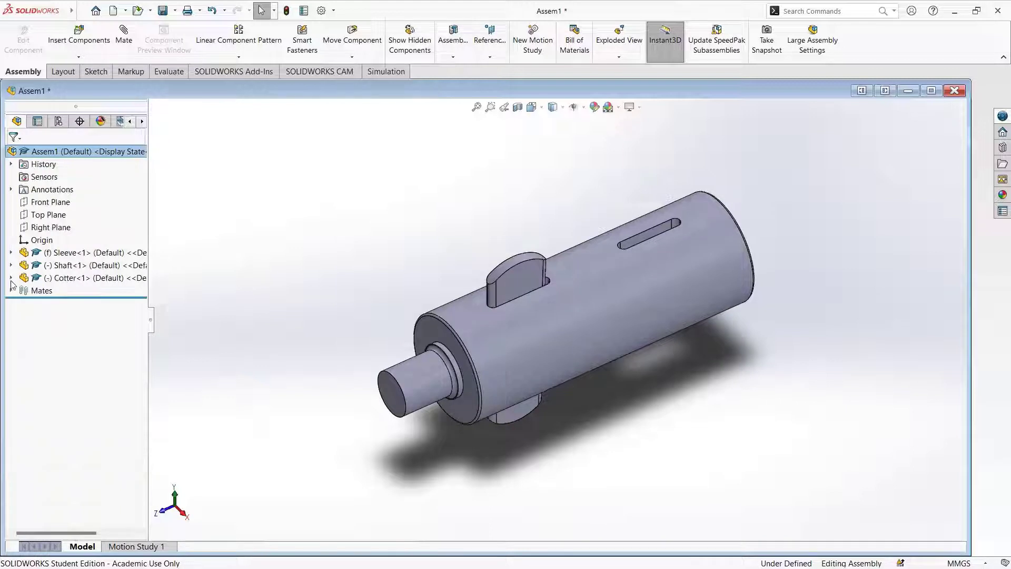
pyautogui.click(62, 278)
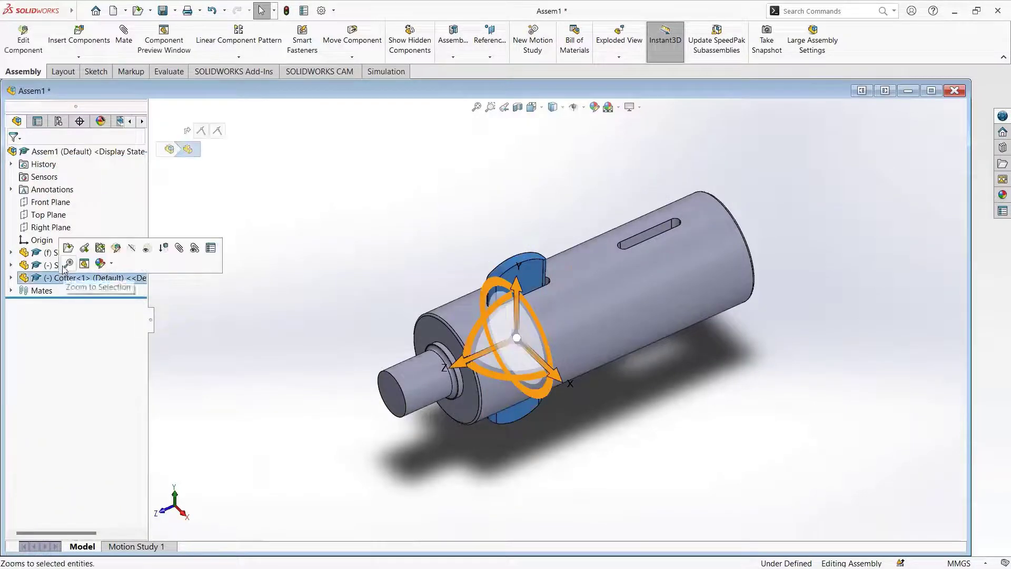
pyautogui.keyDown('ctrl'); pyautogui.click(49, 265); pyautogui.keyUp('ctrl')
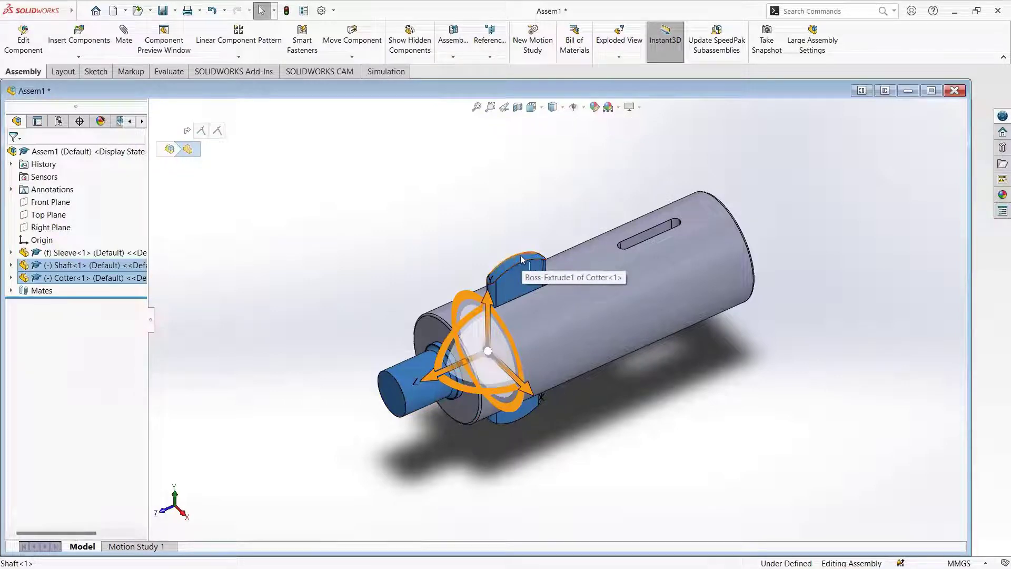
pyautogui.click(236, 58)
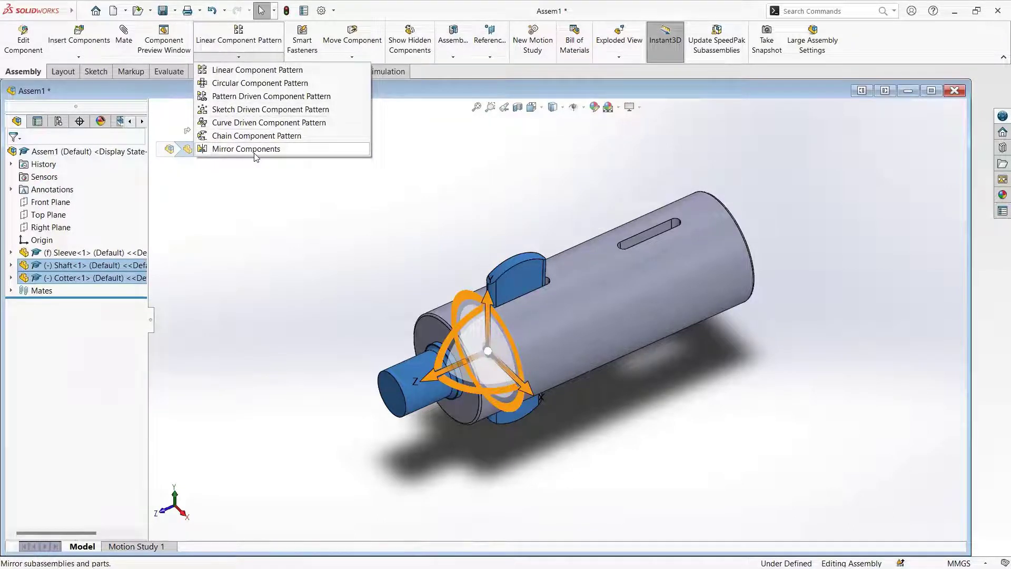
pyautogui.click(235, 149)
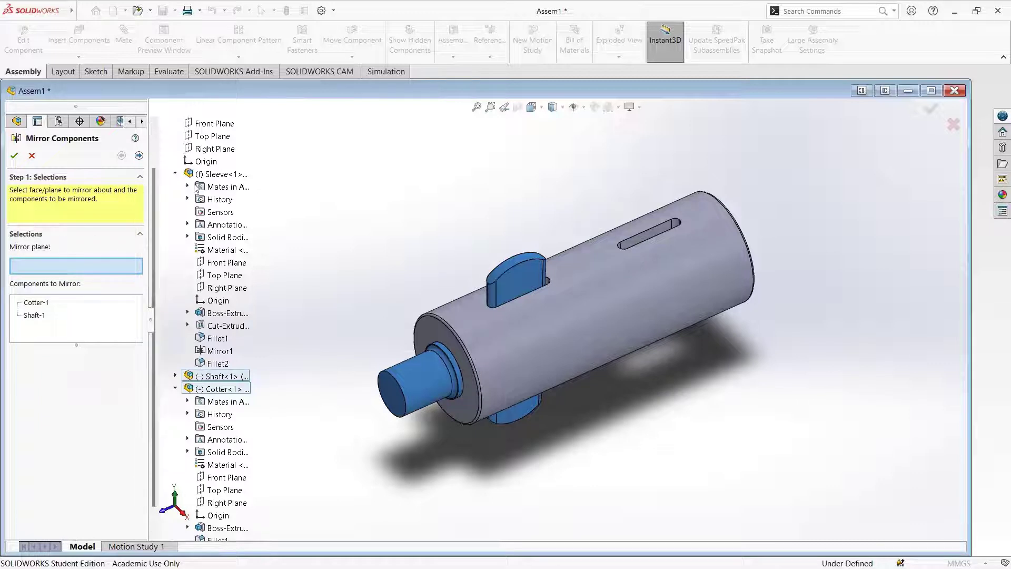
pyautogui.click(225, 263)
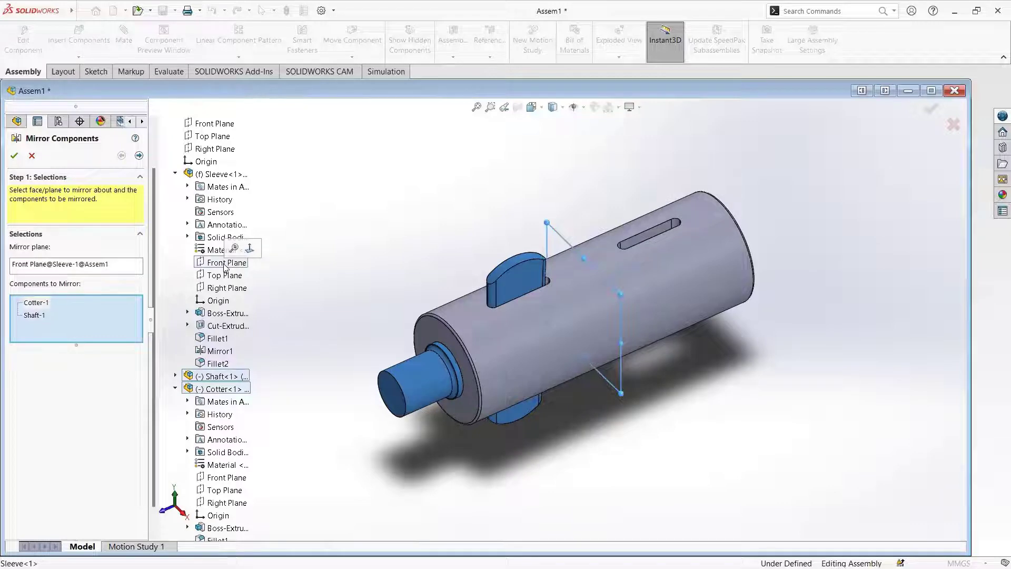
pyautogui.click(14, 157)
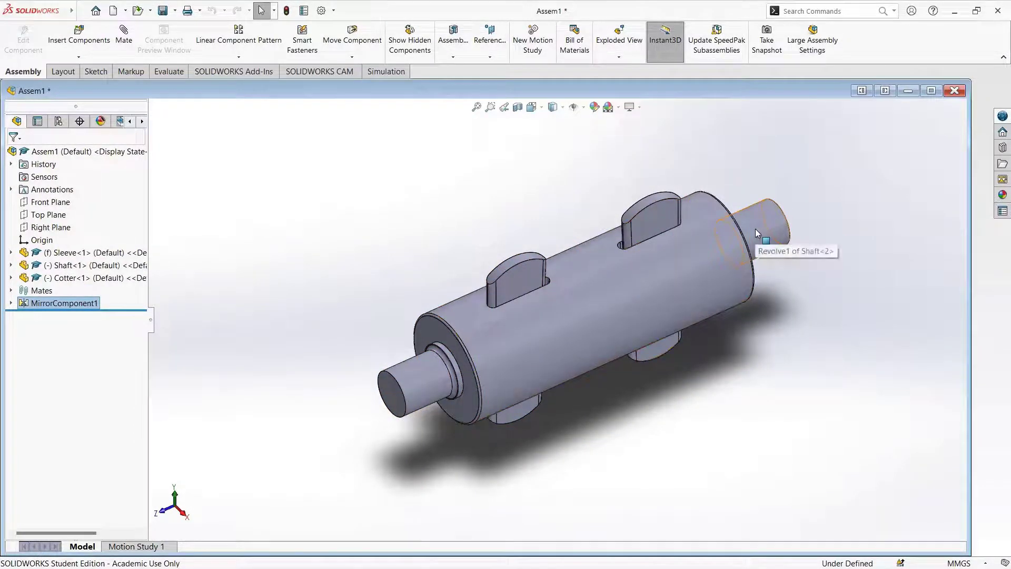
# Inspect the mirrored shaft and cotter from another angle and return the assembly to the isometric view.
pyautogui.moveTo(639, 157); pyautogui.dragTo(607, 145, button='middle')
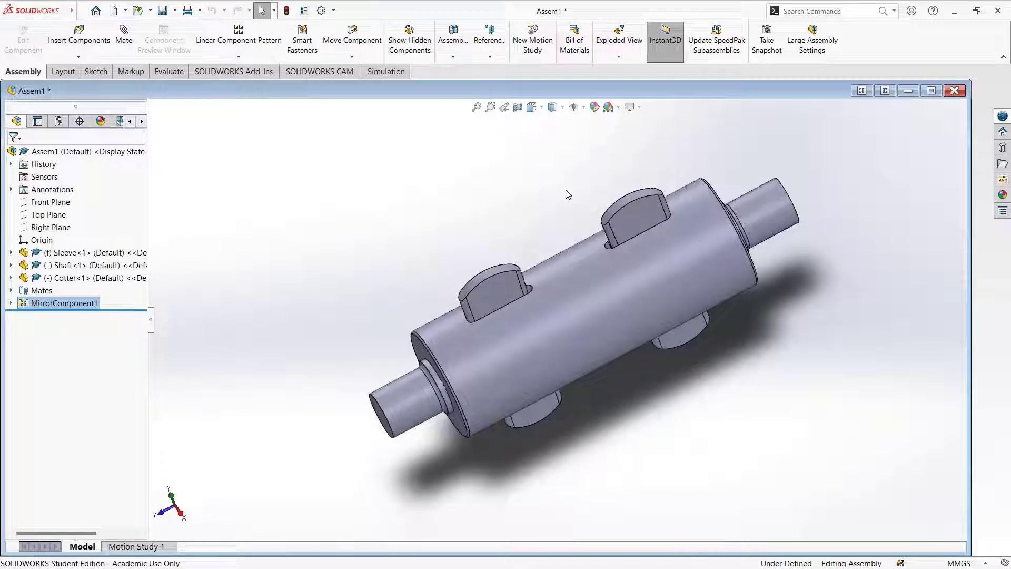
pyautogui.click(536, 106)
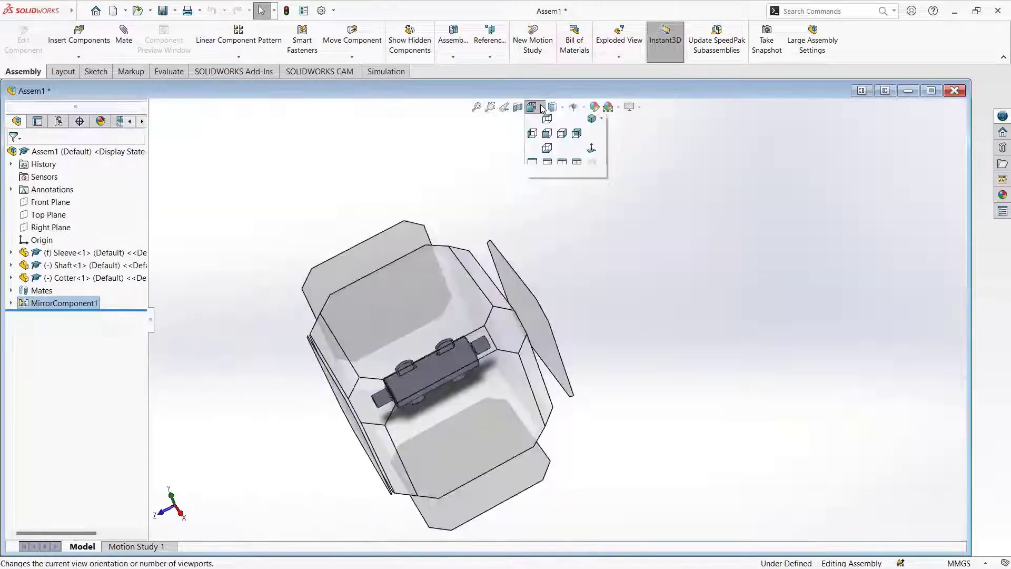
pyautogui.click(591, 137)
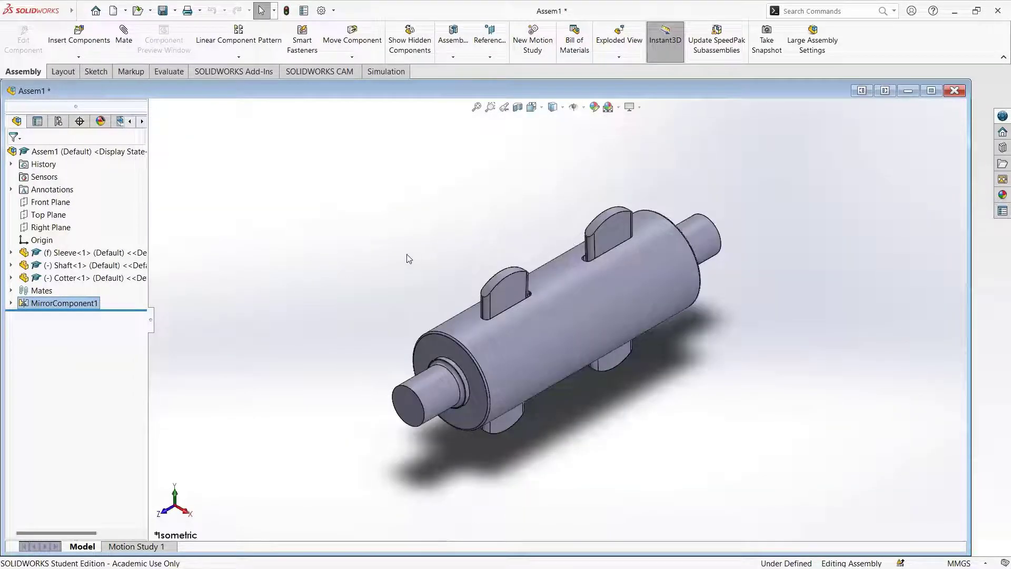